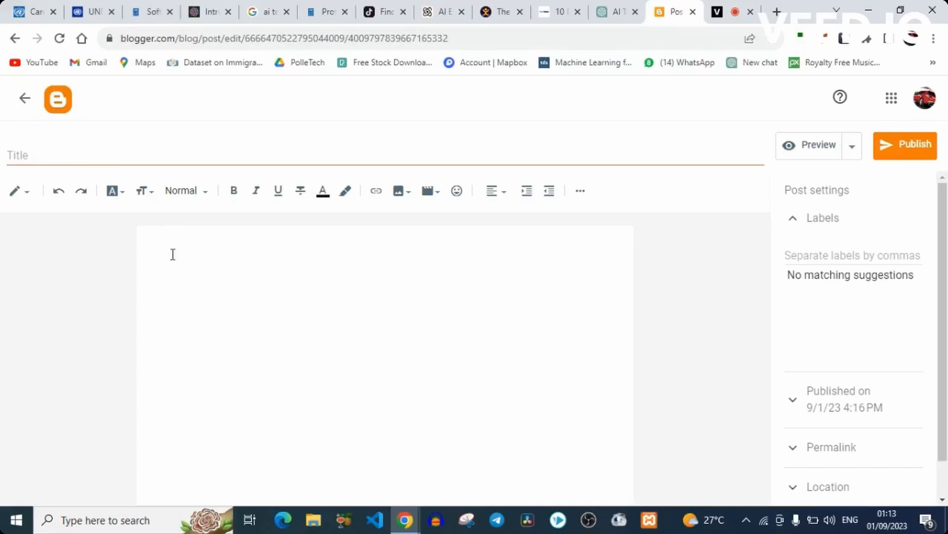
Copy the title "Unlocking Academic Success: The Top 10 AI Tools for Students in 2023" from the ChatGPT reply into the Blogger post title.
{"action": "left_click", "coordinate": [59, 154]}
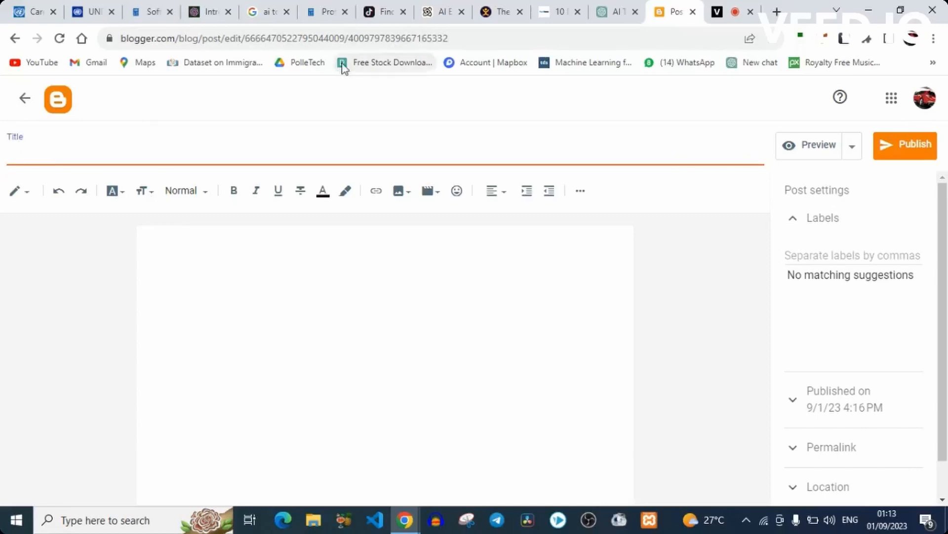
{"action": "left_click", "coordinate": [615, 14]}
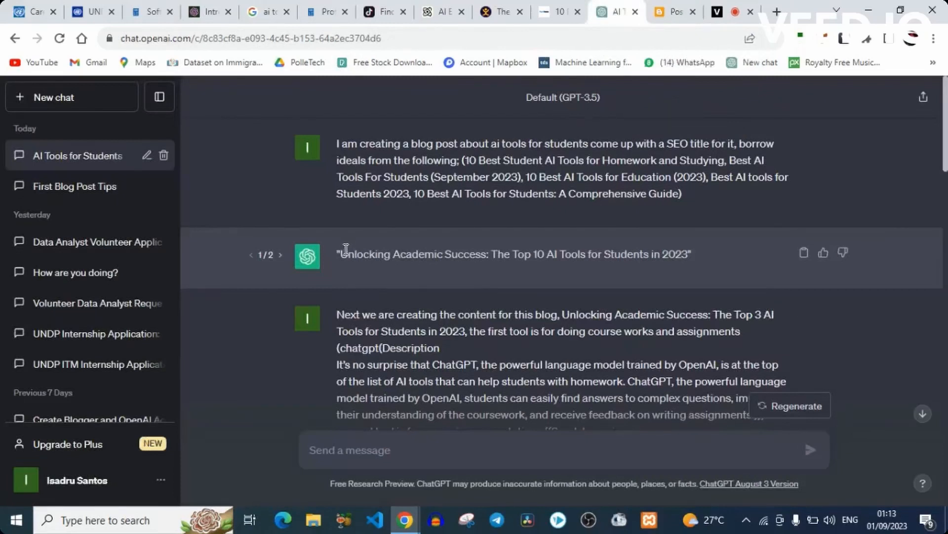
{"action": "left_click_drag", "start_coordinate": [340, 253], "coordinate": [689, 263]}
{"action": "key", "text": "ctrl+c"}
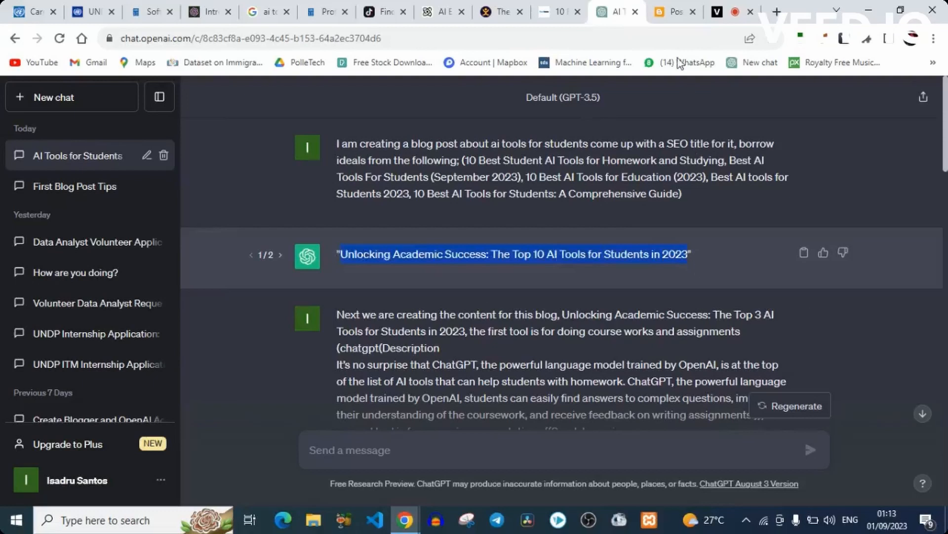
{"action": "left_click", "coordinate": [674, 12]}
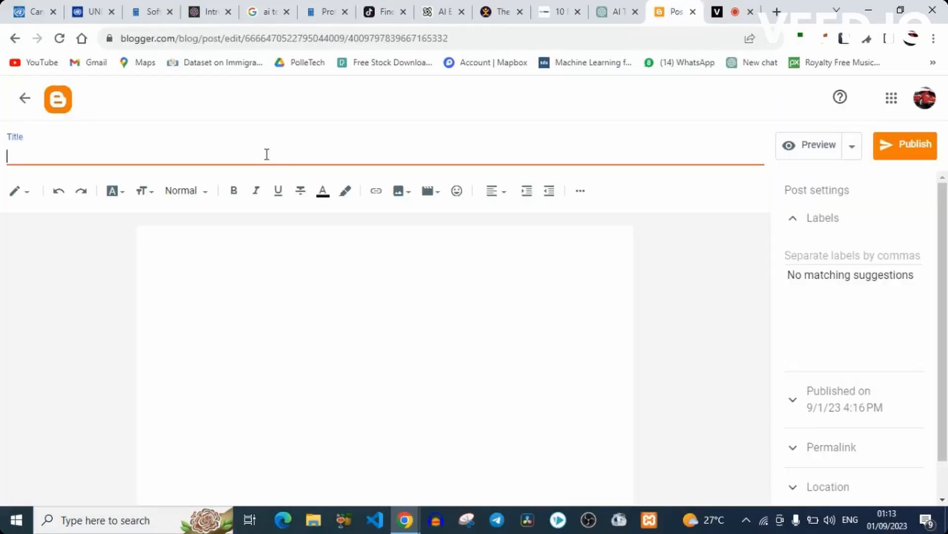
{"action": "key", "text": "ctrl+v"}
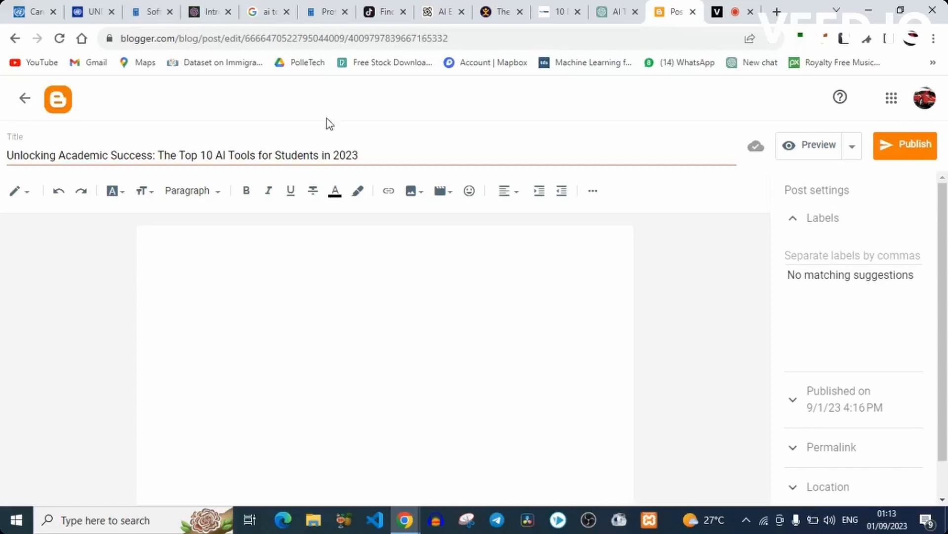
Review the research sources: TikTok results for student AI tools and the pages describing ChatGPT, Sendsteps.ai and Textero.ai.
{"action": "left_click", "coordinate": [378, 15]}
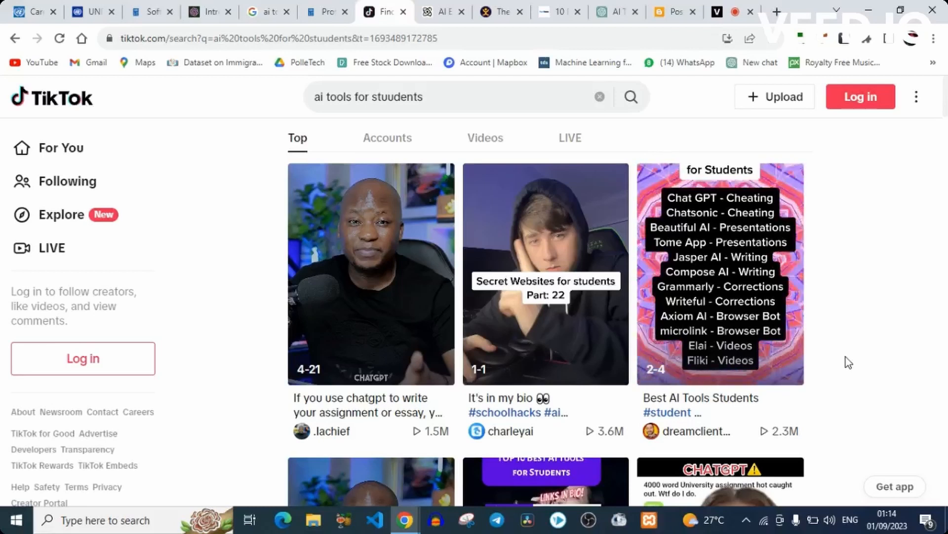
{"action": "left_click", "coordinate": [549, 14]}
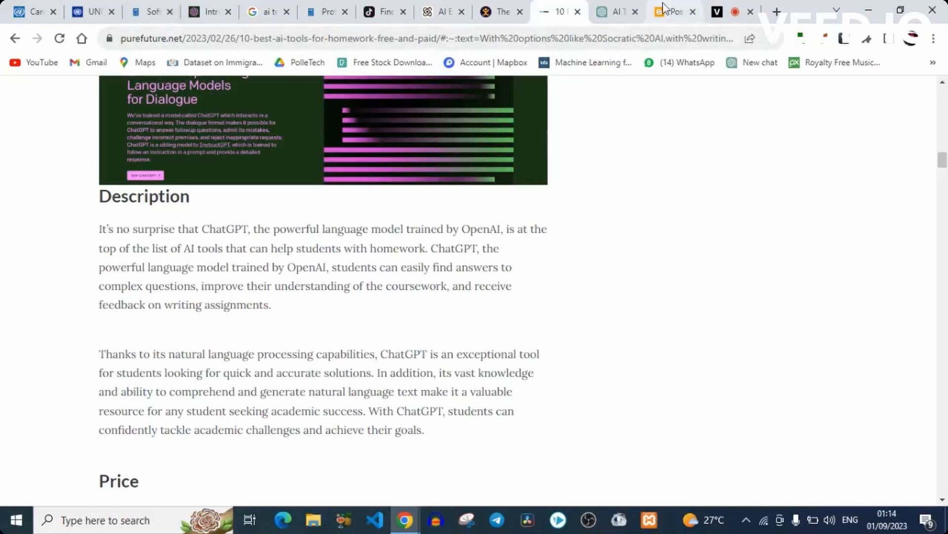
{"action": "left_click", "coordinate": [503, 12]}
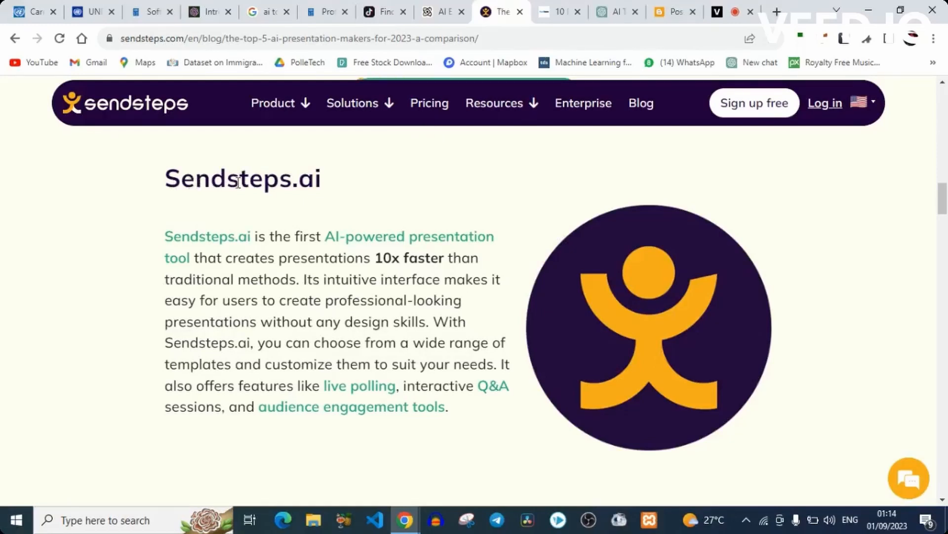
{"action": "left_click", "coordinate": [427, 14]}
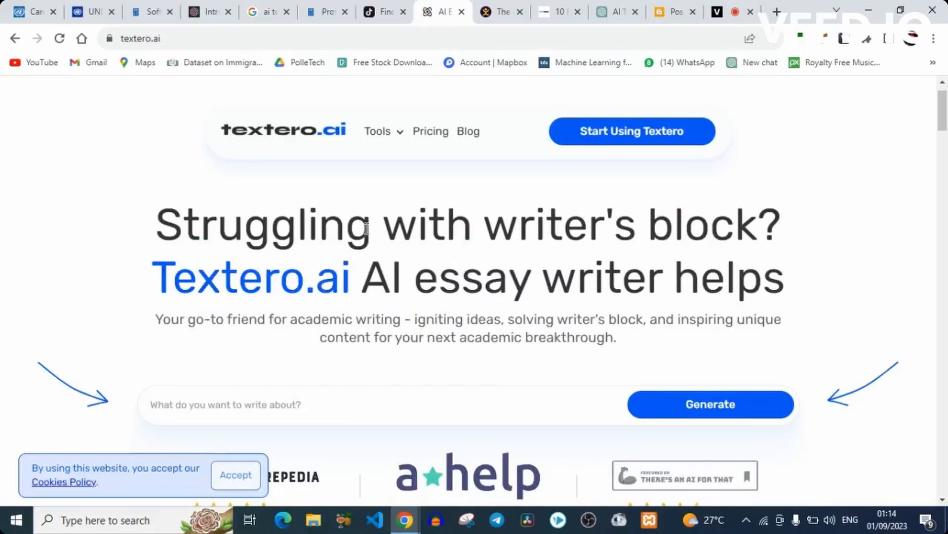
Read through the ChatGPT content prompt and its generated article, comparing the prompt with the ChatGPT and Sendsteps.ai source descriptions.
{"action": "left_click", "coordinate": [608, 13]}
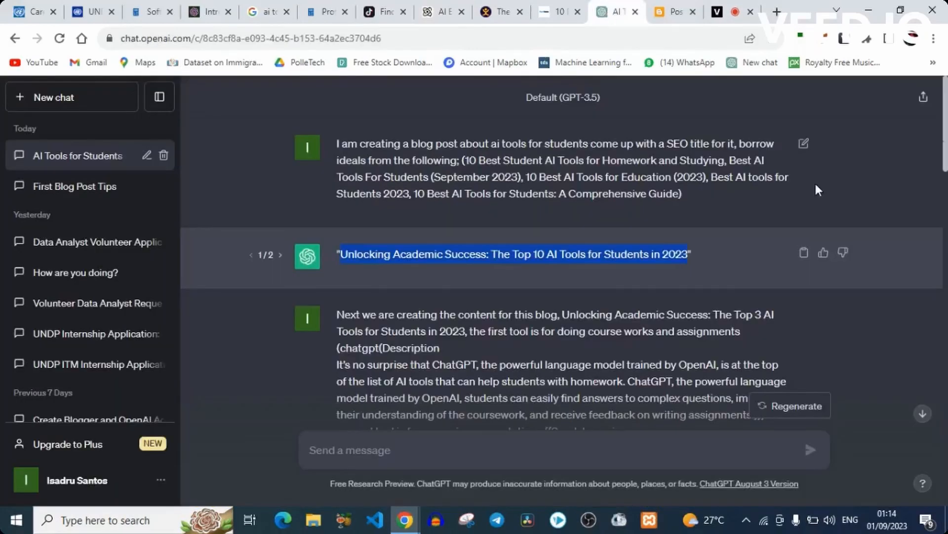
{"action": "left_click_drag", "start_coordinate": [945, 145], "coordinate": [944, 177]}
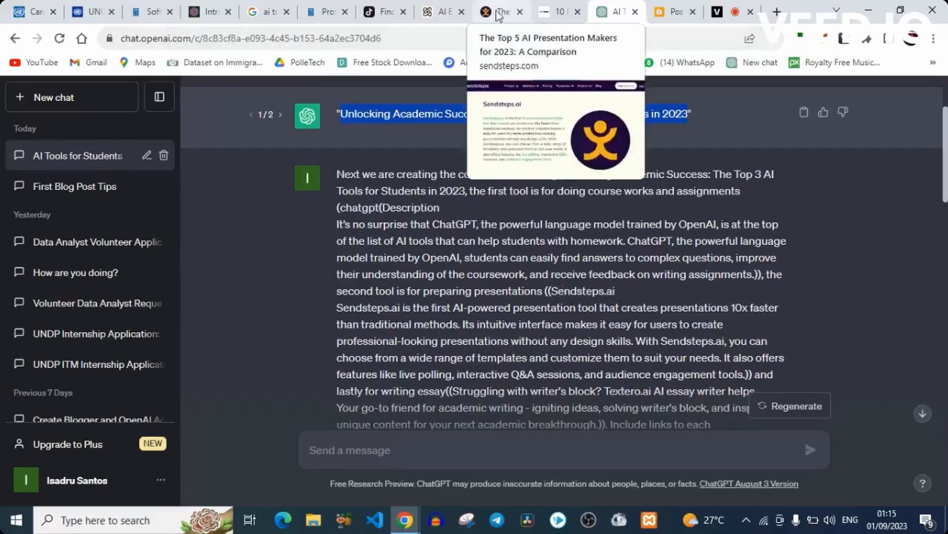
{"action": "left_click", "coordinate": [555, 11]}
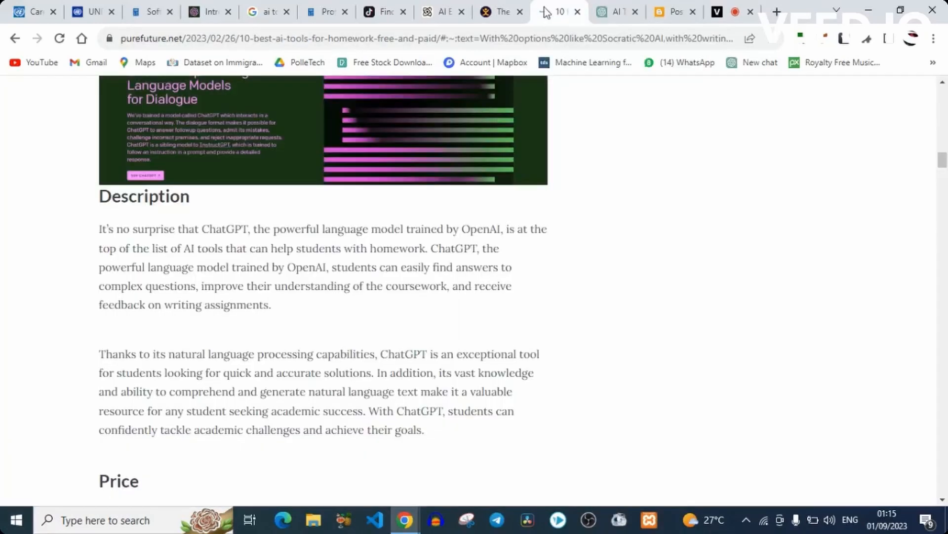
{"action": "left_click", "coordinate": [497, 13]}
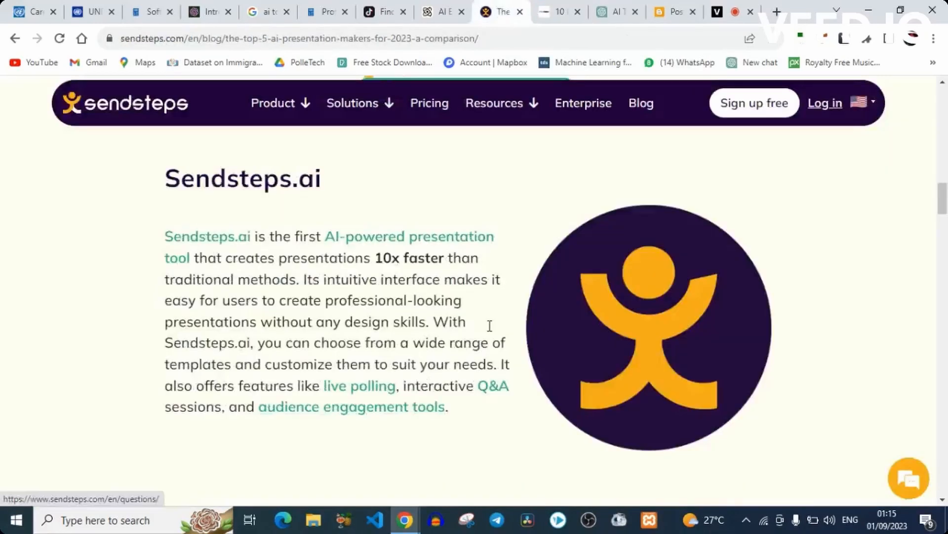
{"action": "left_click", "coordinate": [616, 11]}
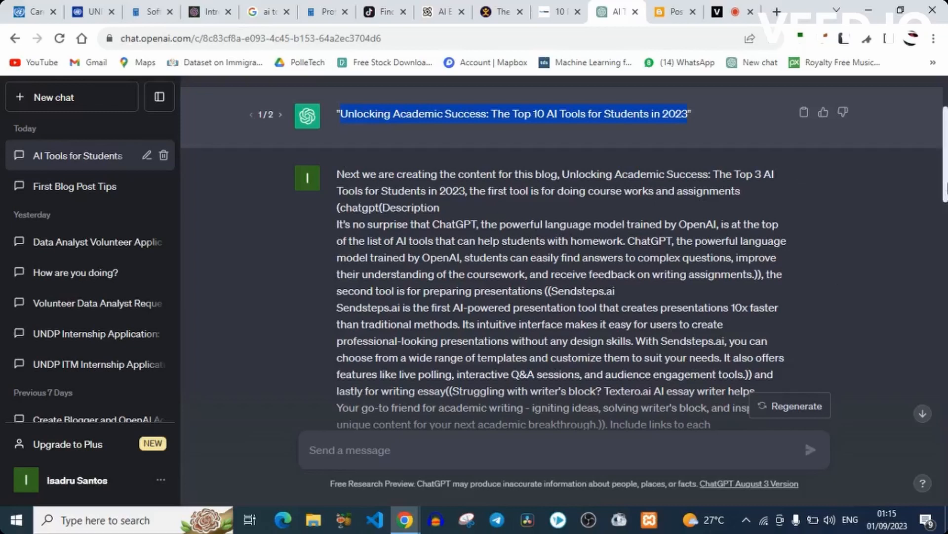
{"action": "left_click_drag", "start_coordinate": [946, 190], "coordinate": [945, 226]}
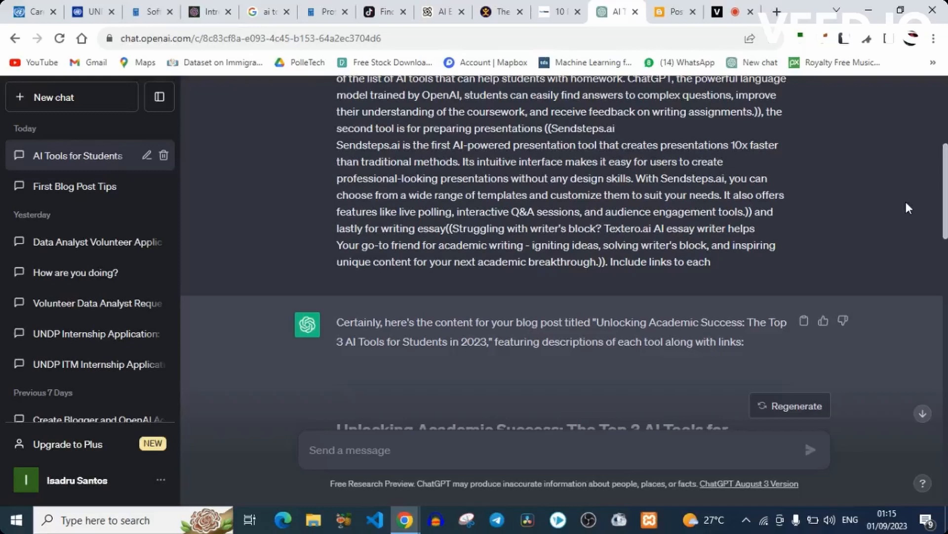
{"action": "left_click_drag", "start_coordinate": [945, 202], "coordinate": [946, 243]}
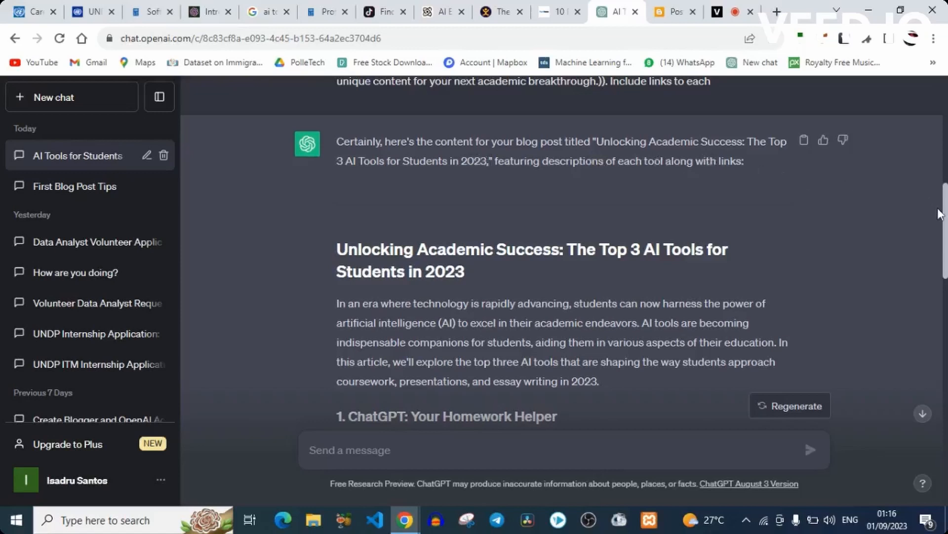
{"action": "left_click_drag", "start_coordinate": [944, 216], "coordinate": [943, 242]}
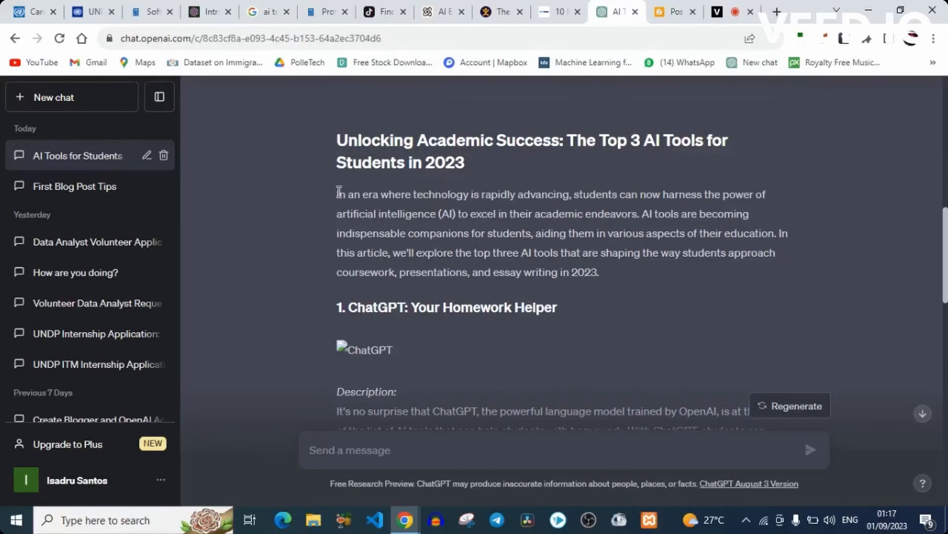
{"action": "left_click_drag", "start_coordinate": [339, 191], "coordinate": [358, 197]}
{"action": "left_click_drag", "start_coordinate": [946, 249], "coordinate": [946, 285]}
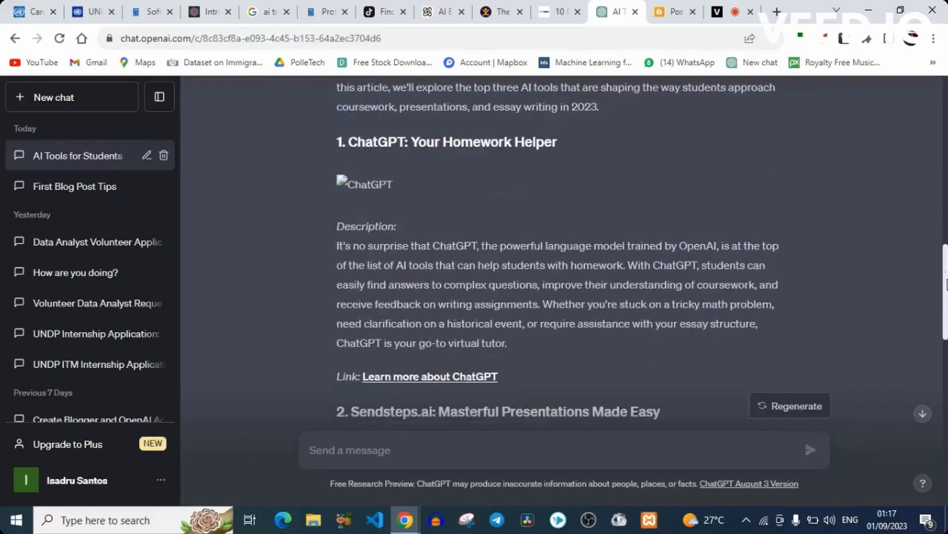
{"action": "left_click_drag", "start_coordinate": [946, 285], "coordinate": [946, 264]}
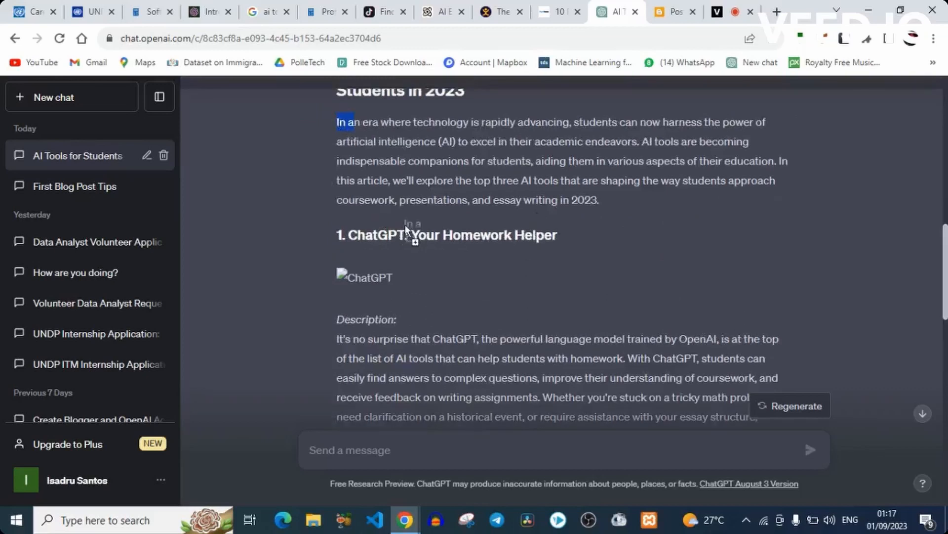
{"action": "left_click_drag", "start_coordinate": [405, 226], "coordinate": [450, 274]}
Copy the generated article from "In an era" through the closing paragraph and paste it as plain text into the Blogger post body.
{"action": "left_click_drag", "start_coordinate": [339, 121], "coordinate": [810, 337]}
{"action": "scroll", "coordinate": [602, 339], "scroll_direction": "down", "scroll_amount": 5}
{"action": "scroll", "coordinate": [602, 339], "scroll_direction": "down", "scroll_amount": 6}
{"action": "scroll", "coordinate": [603, 338], "scroll_direction": "down", "scroll_amount": 6}
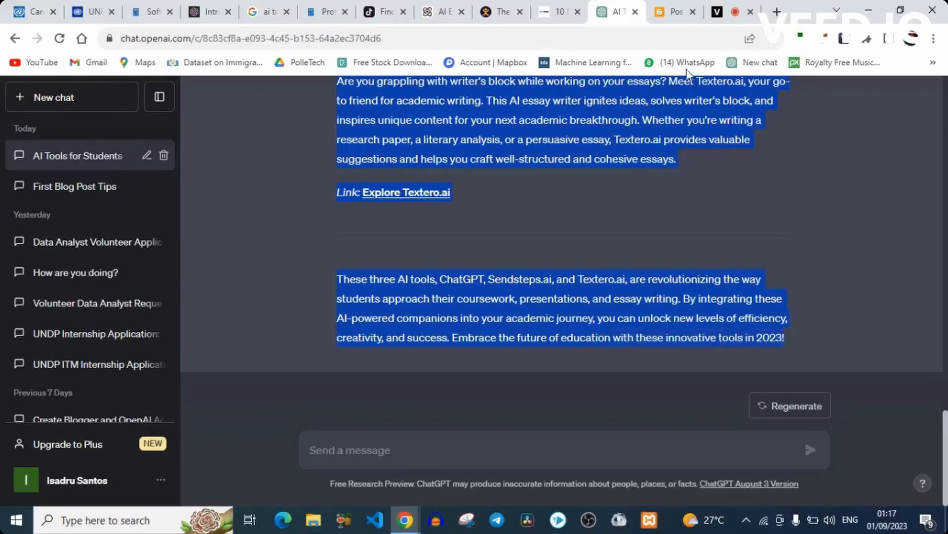
{"action": "left_click", "coordinate": [673, 14]}
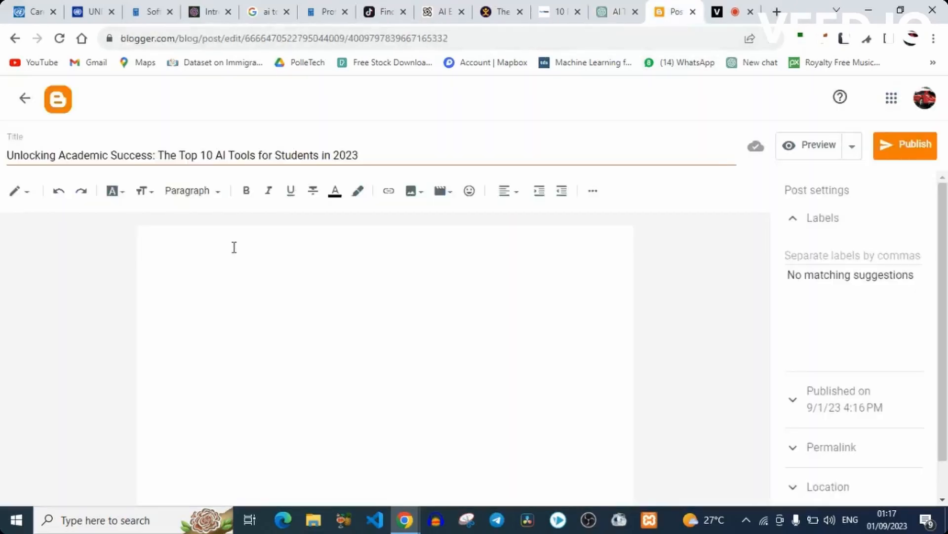
{"action": "left_click", "coordinate": [156, 242]}
{"action": "right_click", "coordinate": [155, 242]}
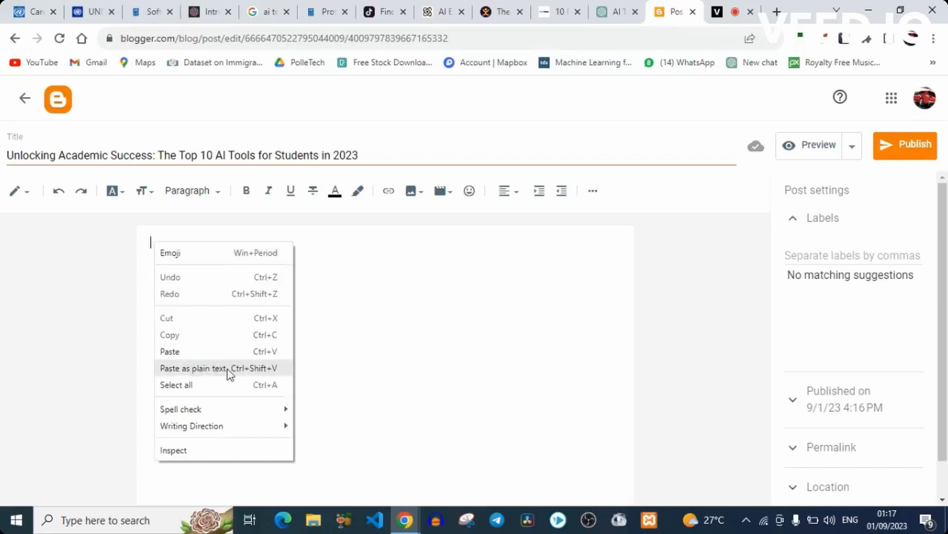
{"action": "left_click", "coordinate": [207, 368]}
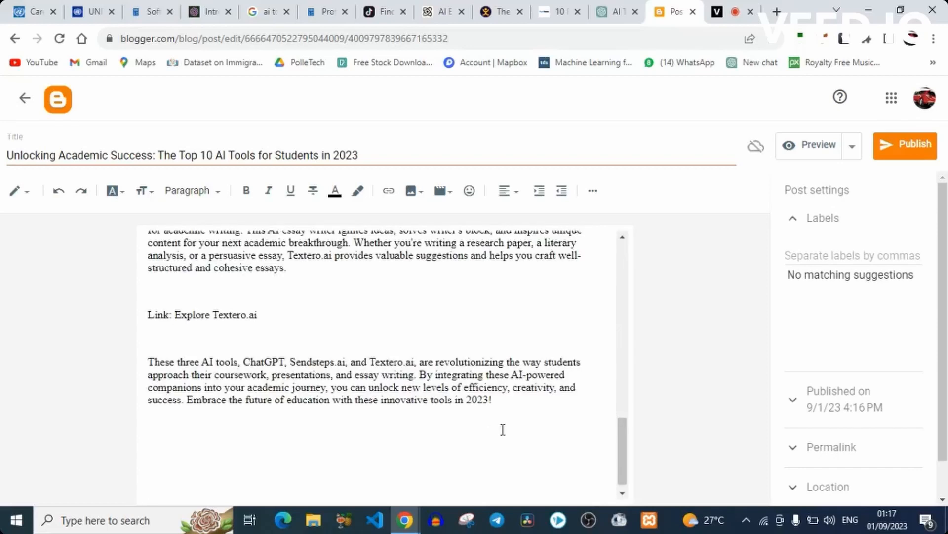
Try to delete the "Sendsteps.ai" and "Description:" lines under the second tool's heading, and undo the deletion.
{"action": "left_click_drag", "start_coordinate": [622, 437], "coordinate": [630, 321]}
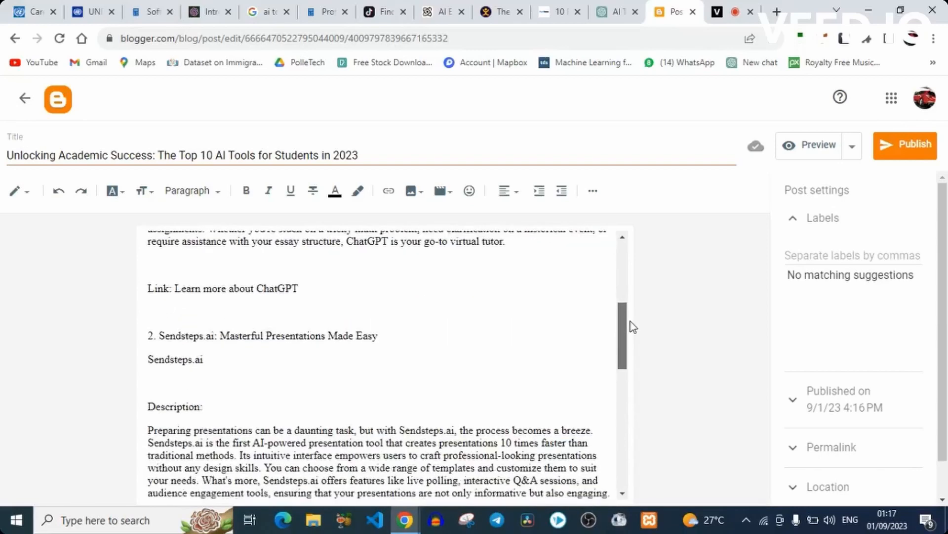
{"action": "left_click", "coordinate": [215, 408]}
{"action": "key", "text": "shift+Up"}
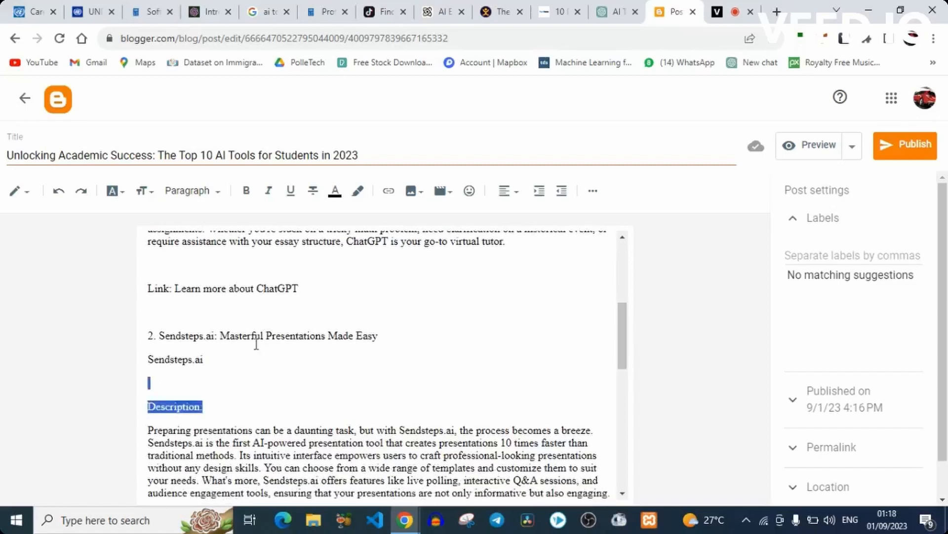
{"action": "key", "text": "shift+Up"}
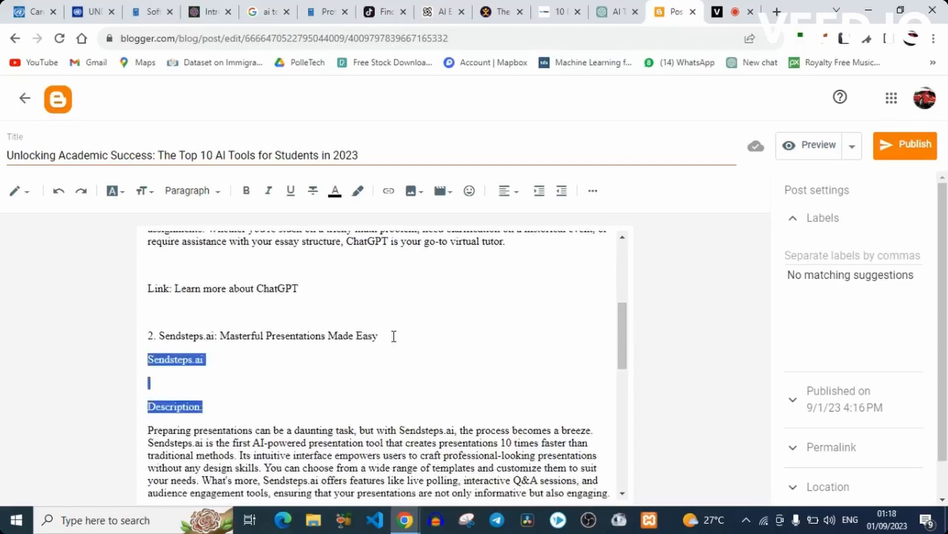
{"action": "key", "text": "BackSpace"}
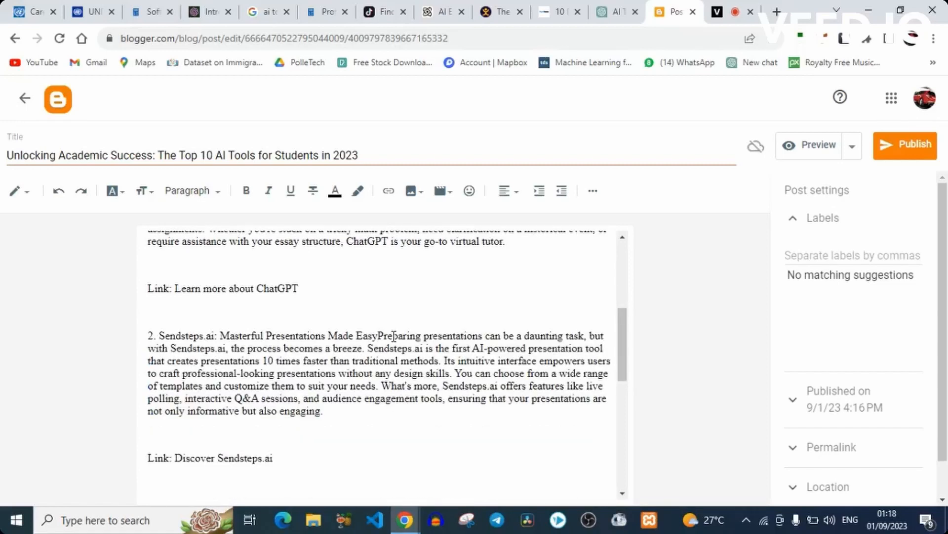
{"action": "key", "text": "ctrl+z"}
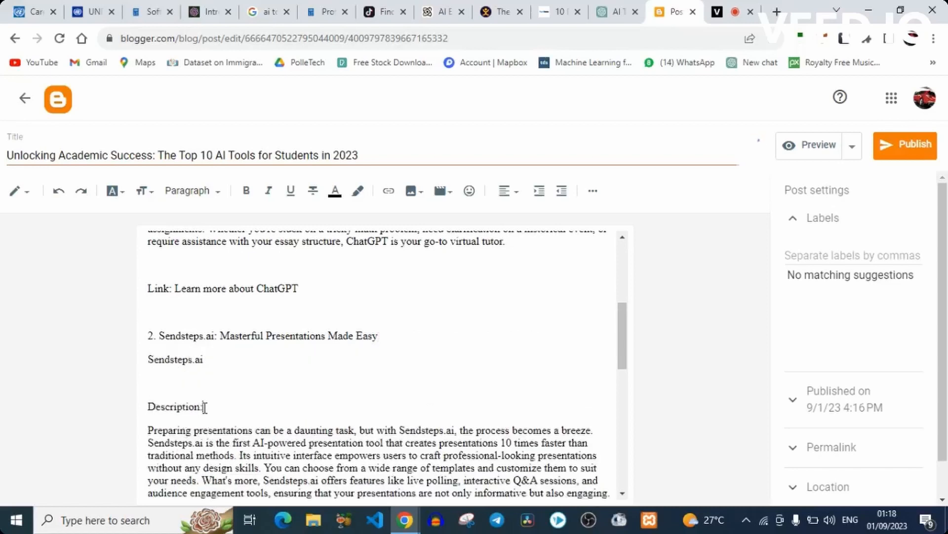
Delete the standalone tool-name and "Description:" lines under the Sendsteps.ai heading and under the ChatGPT heading.
{"action": "left_click_drag", "start_coordinate": [204, 406], "coordinate": [153, 356]}
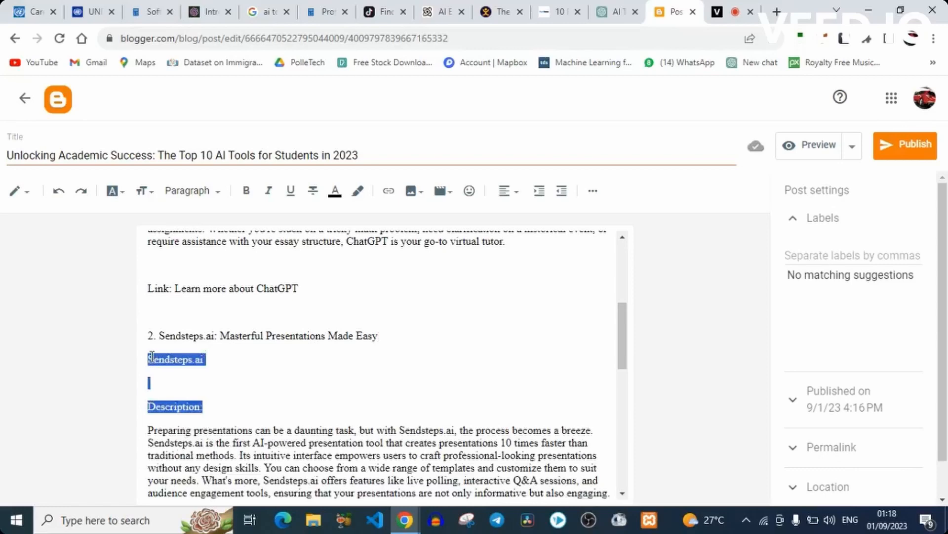
{"action": "key", "text": "BackSpace"}
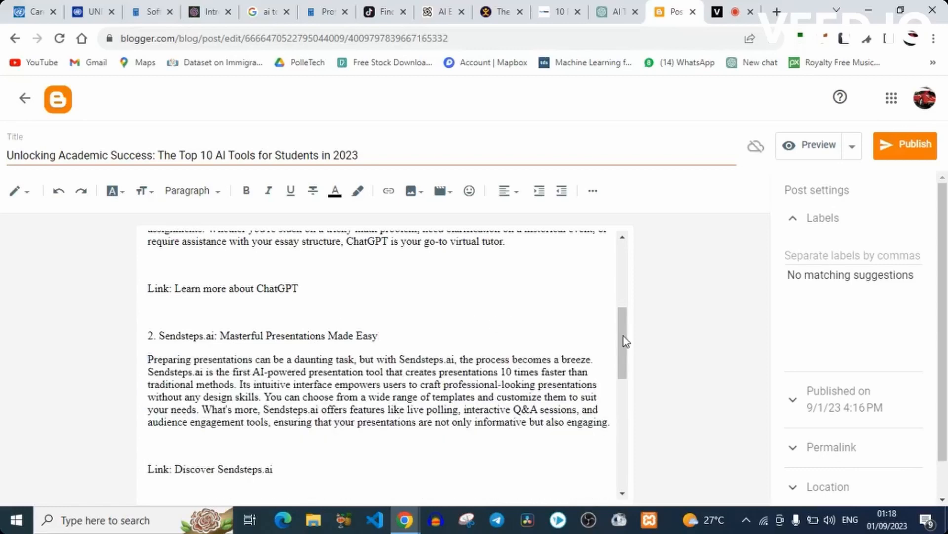
{"action": "left_click_drag", "start_coordinate": [621, 336], "coordinate": [618, 275]}
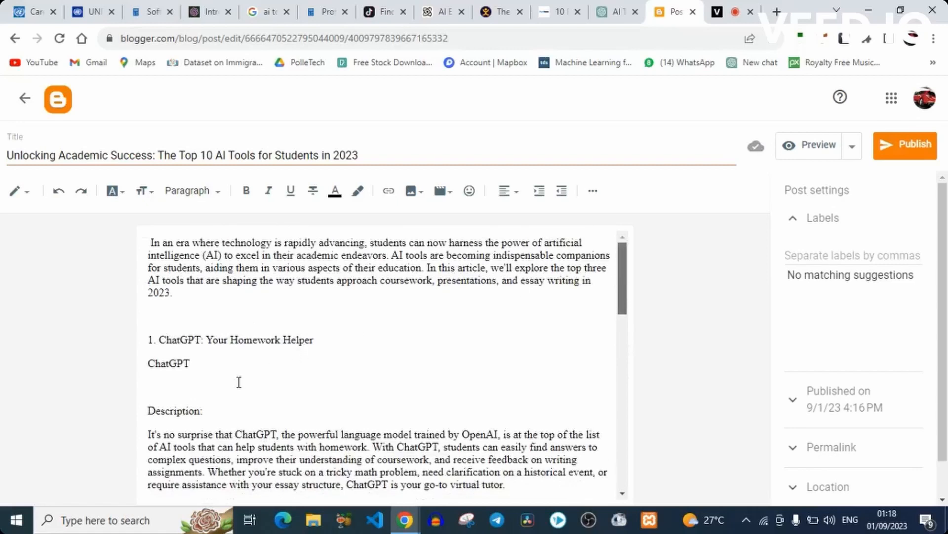
{"action": "left_click_drag", "start_coordinate": [203, 410], "coordinate": [145, 364]}
{"action": "key", "text": "BackSpace"}
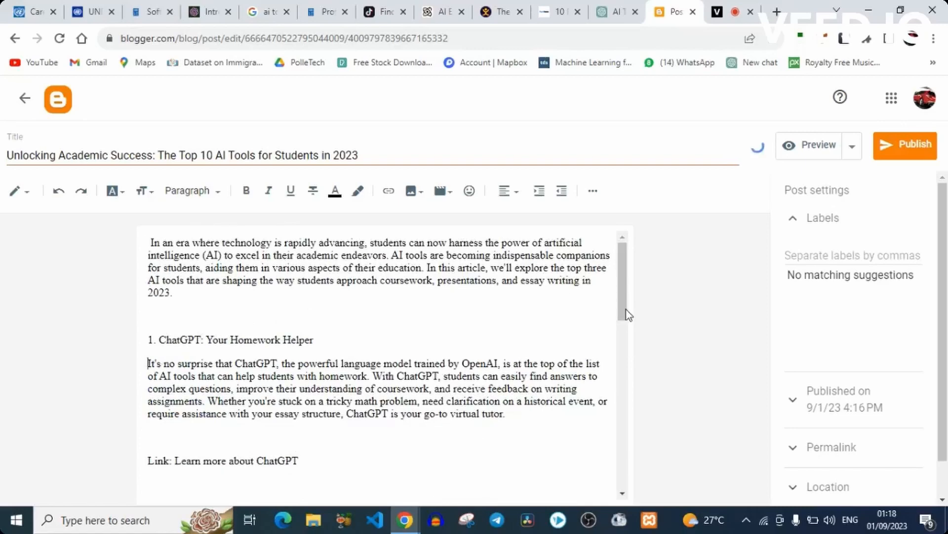
Delete the "Textero.ai" and "Description:" lines beneath the heading "3. Textero.ai: Your Writing Companion".
{"action": "left_click_drag", "start_coordinate": [625, 311], "coordinate": [629, 418]}
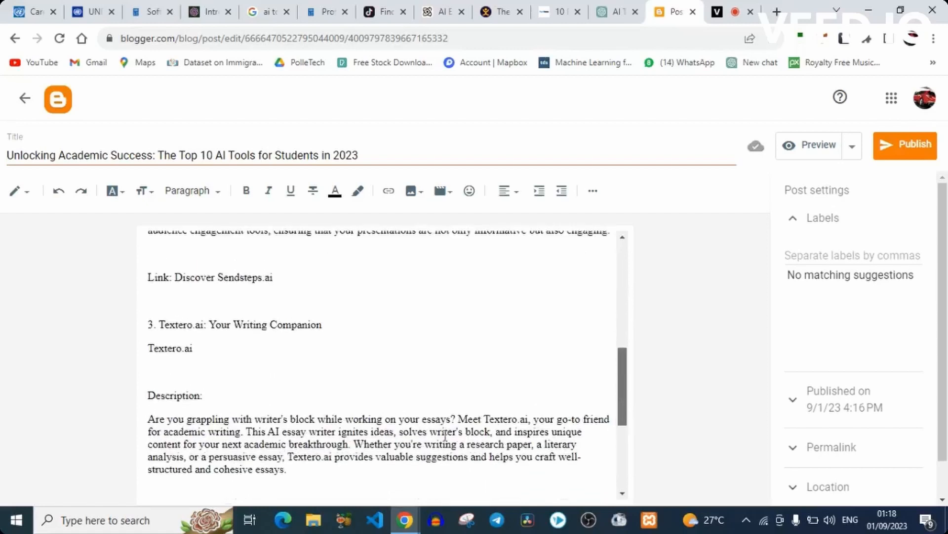
{"action": "left_click", "coordinate": [218, 396]}
{"action": "left_click_drag", "start_coordinate": [217, 395], "coordinate": [150, 342]}
{"action": "key", "text": "BackSpace"}
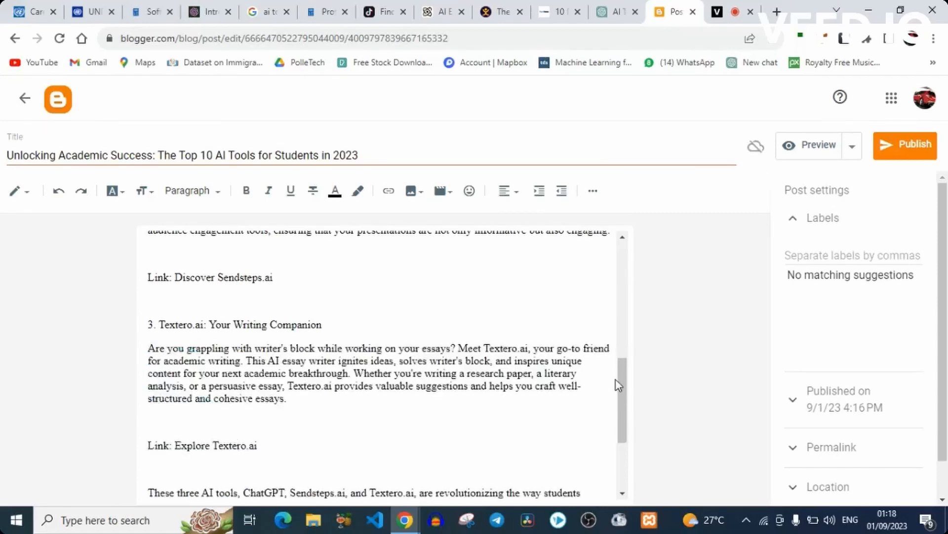
{"action": "left_click_drag", "start_coordinate": [622, 399], "coordinate": [623, 449]}
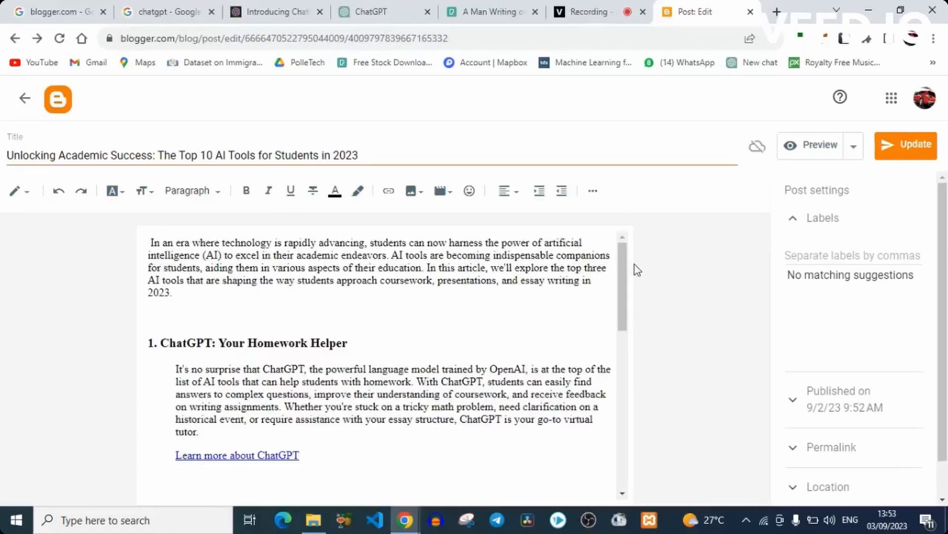
Examine the post's HTML source and return to the Compose view.
{"action": "mouse_move", "coordinate": [622, 274]}
{"action": "left_mouse_down"}
{"action": "mouse_move", "coordinate": [618, 415]}
{"action": "mouse_move", "coordinate": [623, 272]}
{"action": "left_mouse_up"}
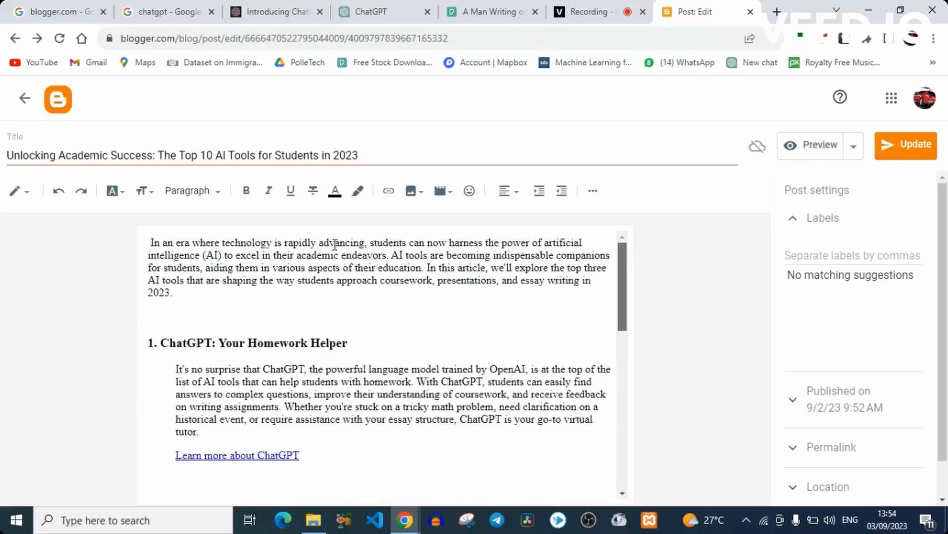
{"action": "left_click", "coordinate": [27, 202]}
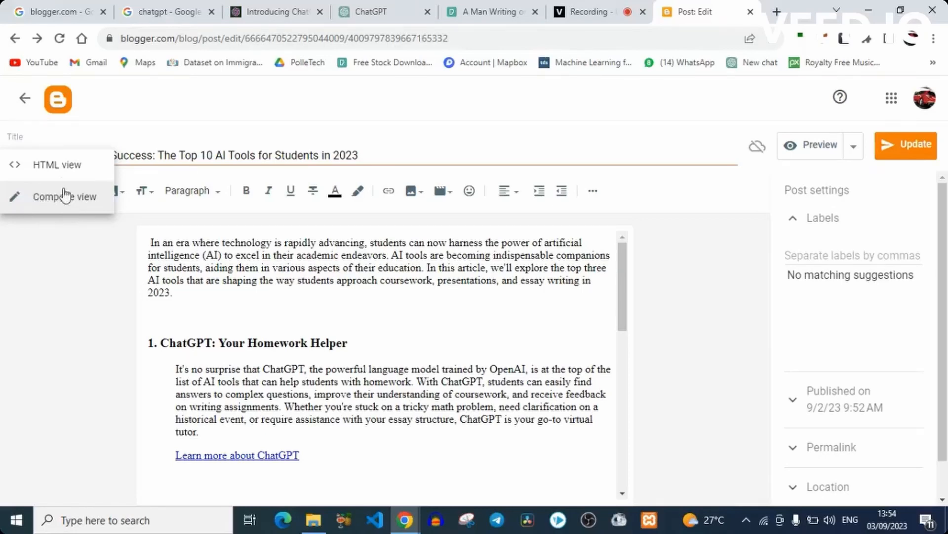
{"action": "left_click", "coordinate": [57, 166]}
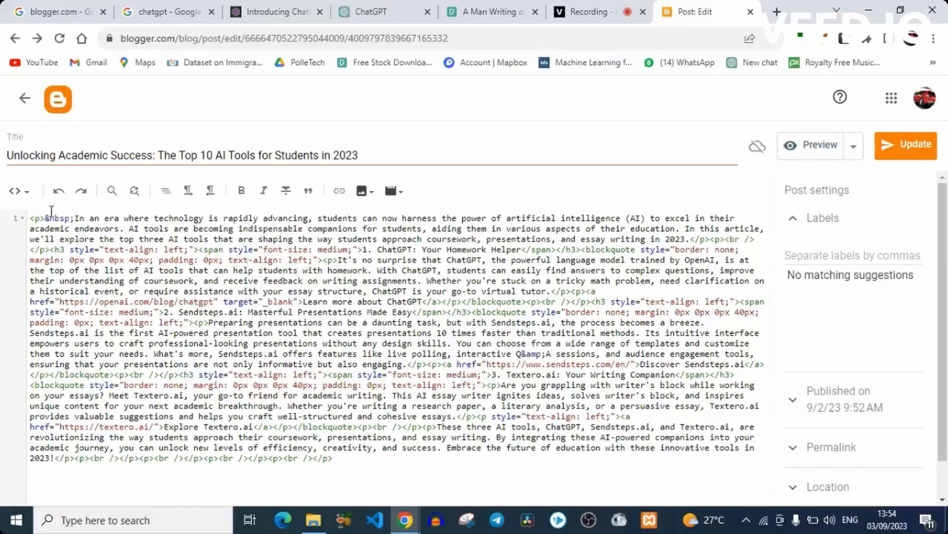
{"action": "left_click", "coordinate": [22, 193]}
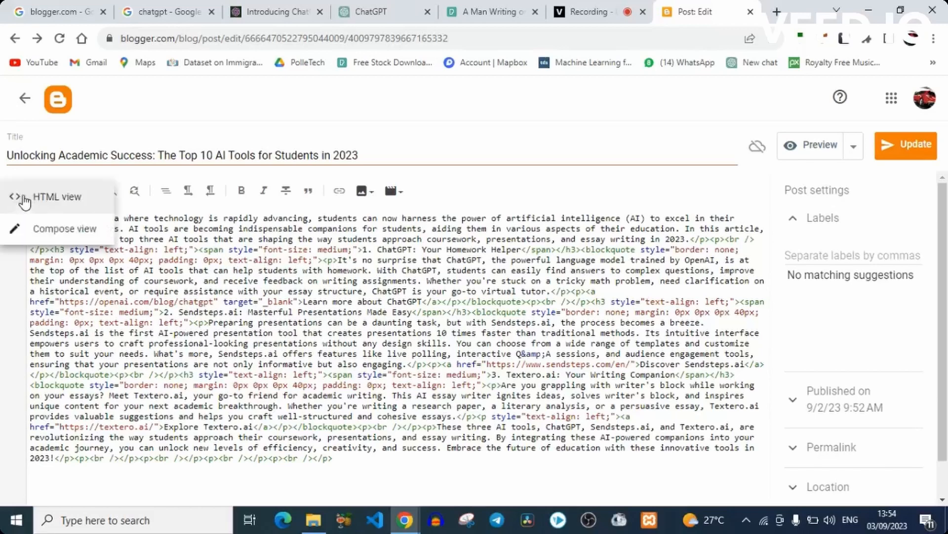
{"action": "left_click", "coordinate": [37, 230]}
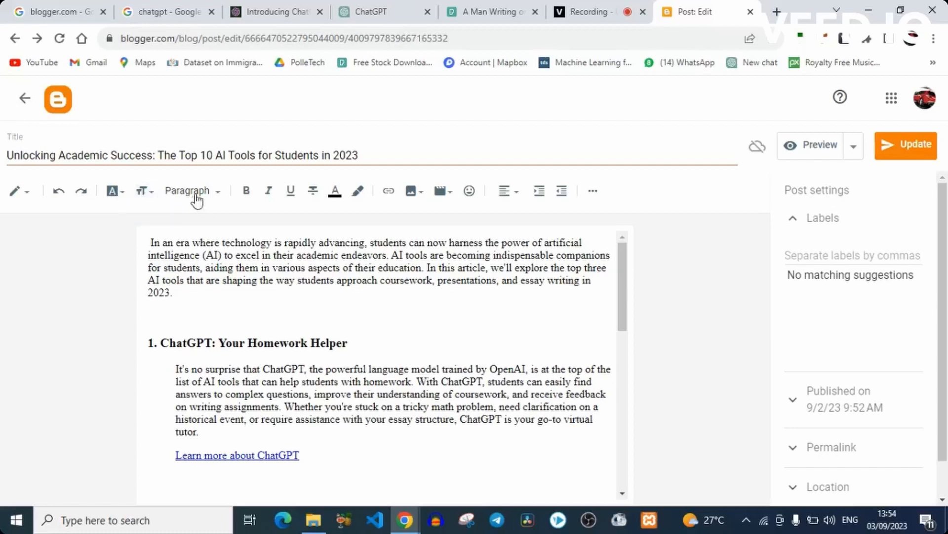
Try the Heading style on "1. ChatGPT: Your Homework Helper" and set it back to Subheading.
{"action": "left_click", "coordinate": [218, 197]}
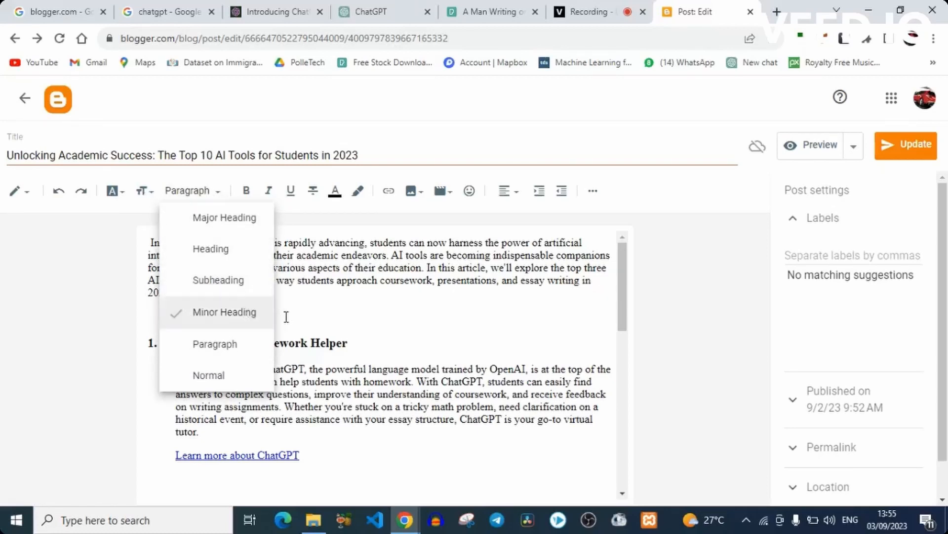
{"action": "left_click", "coordinate": [361, 325]}
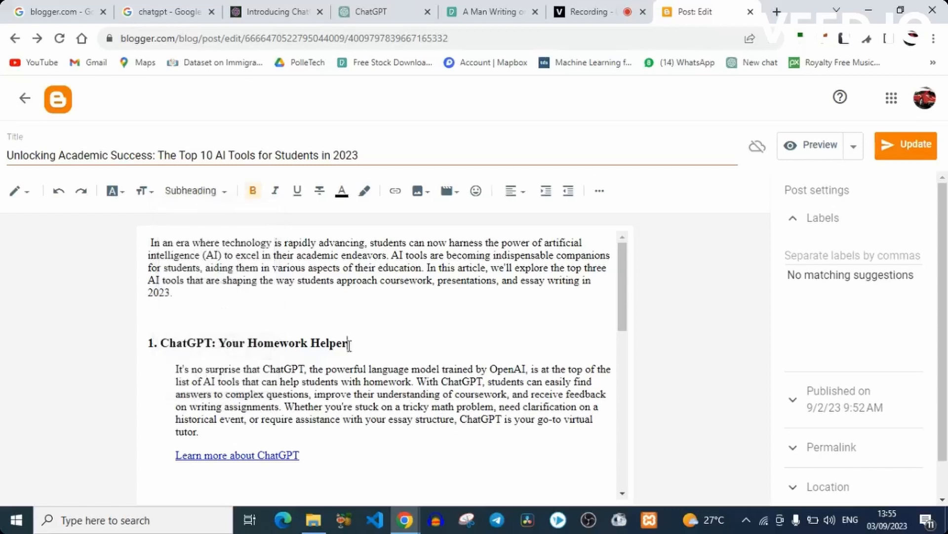
{"action": "left_click_drag", "start_coordinate": [349, 344], "coordinate": [149, 343]}
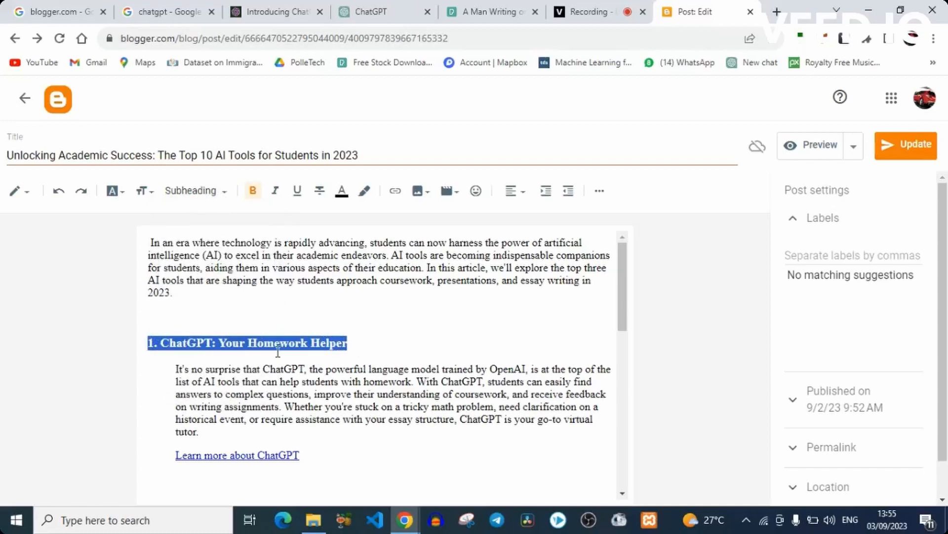
{"action": "left_click", "coordinate": [223, 196]}
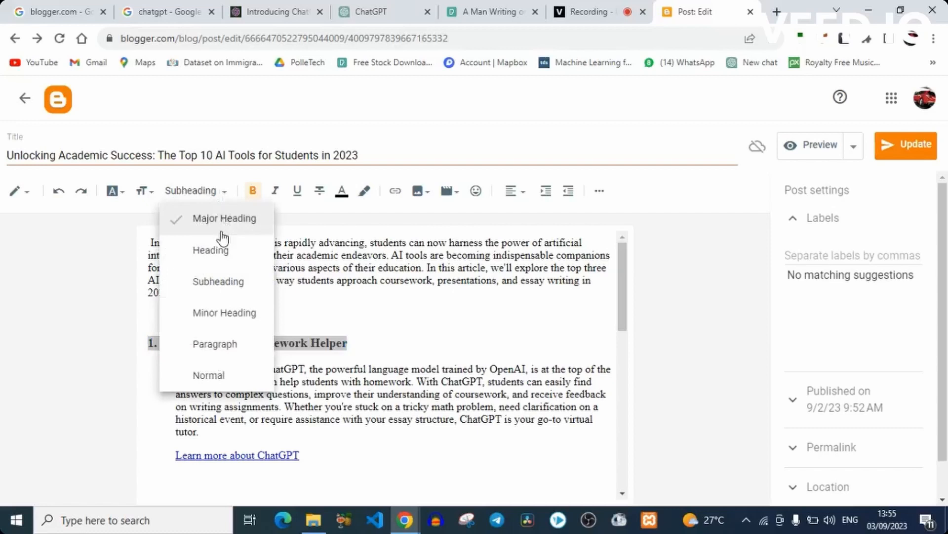
{"action": "left_click", "coordinate": [221, 252]}
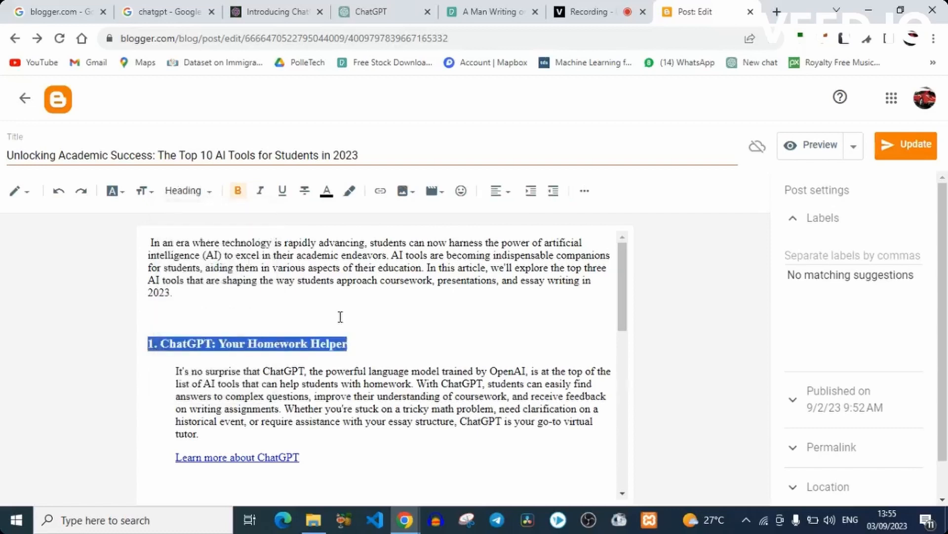
{"action": "left_click", "coordinate": [354, 335]}
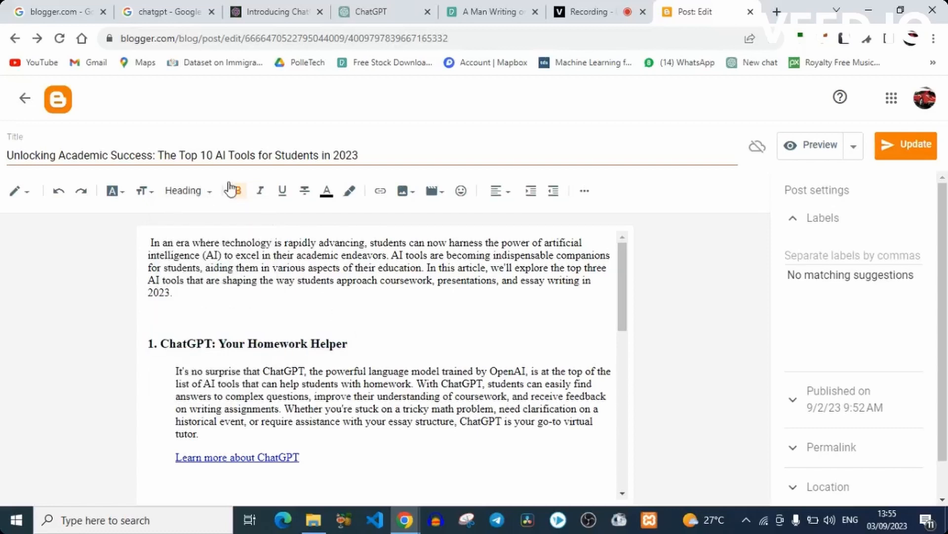
{"action": "left_click", "coordinate": [211, 195]}
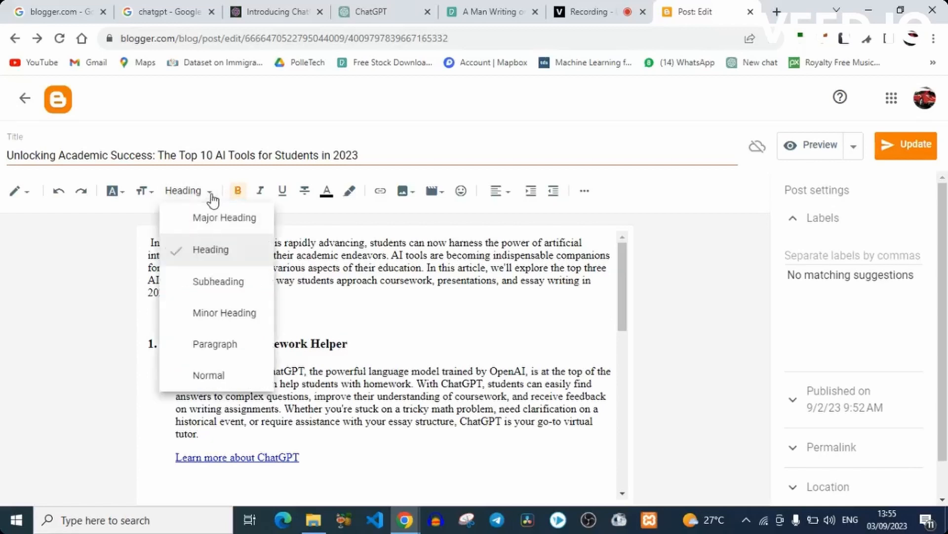
{"action": "left_click", "coordinate": [213, 280]}
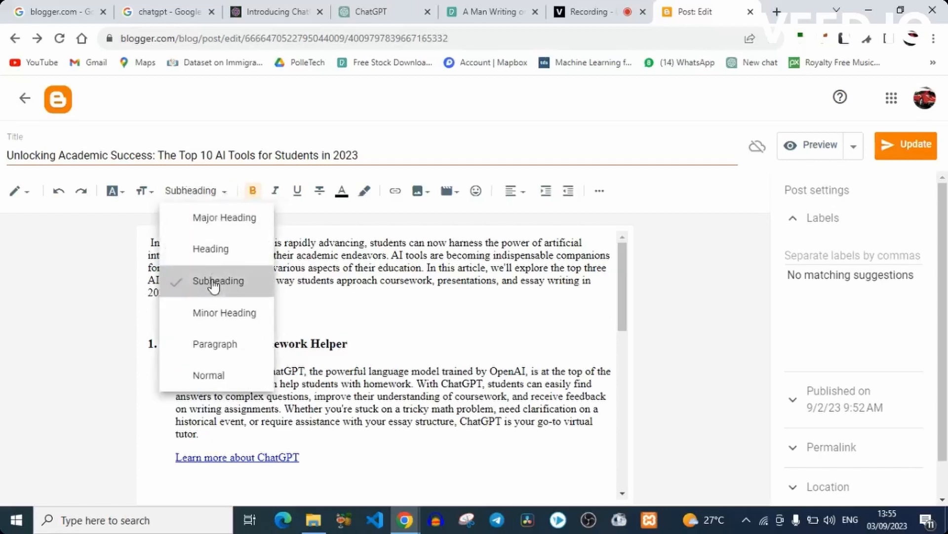
{"action": "left_click", "coordinate": [355, 280]}
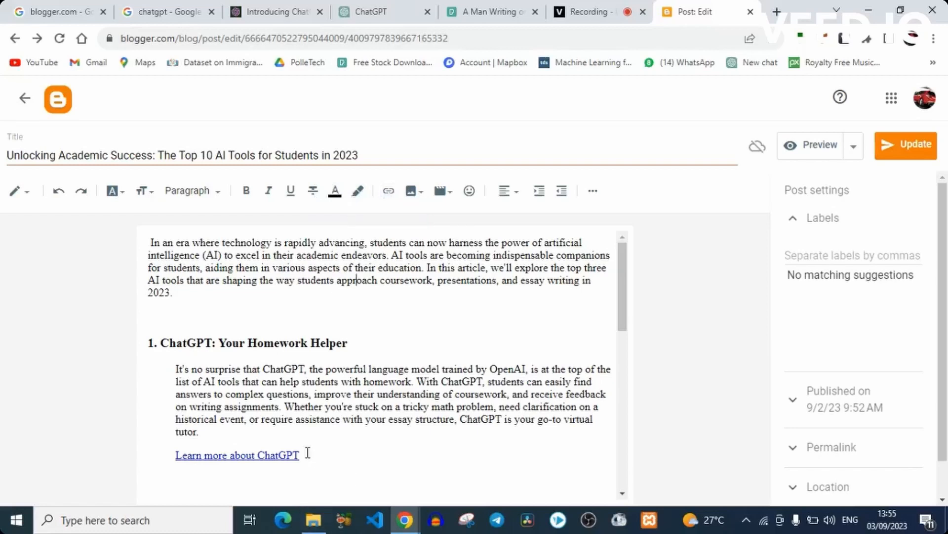
{"action": "left_click_drag", "start_coordinate": [303, 452], "coordinate": [179, 448]}
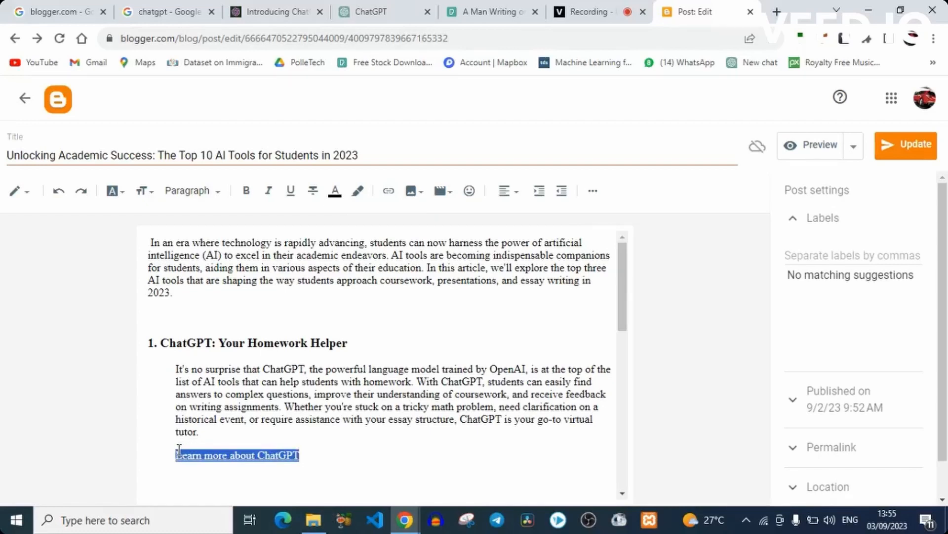
{"action": "left_click_drag", "start_coordinate": [179, 448], "coordinate": [179, 449]}
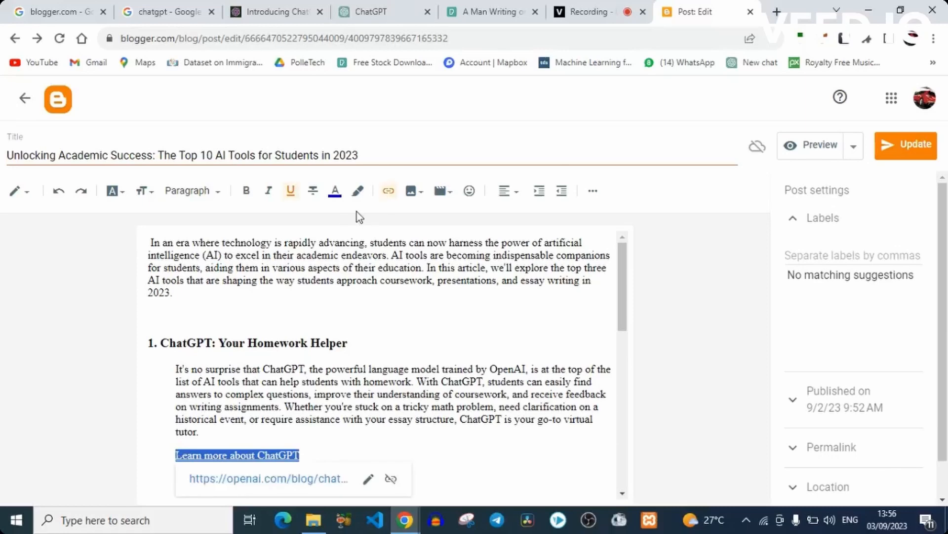
{"action": "left_click", "coordinate": [387, 196]}
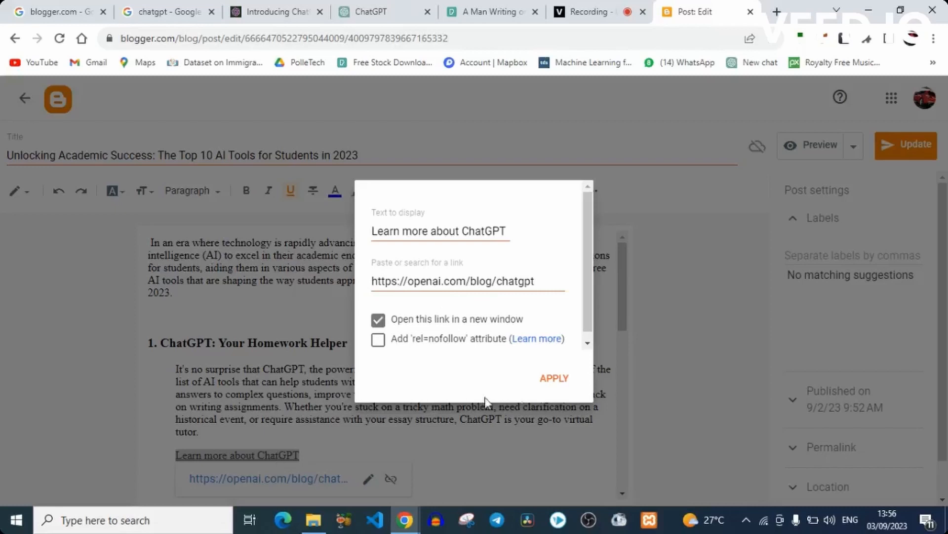
{"action": "left_click", "coordinate": [553, 382]}
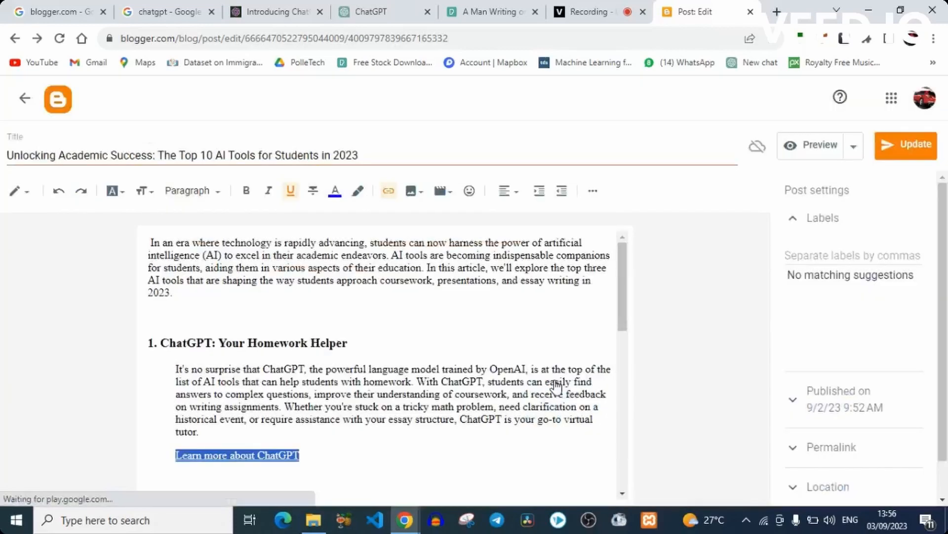
{"action": "left_click", "coordinate": [466, 337]}
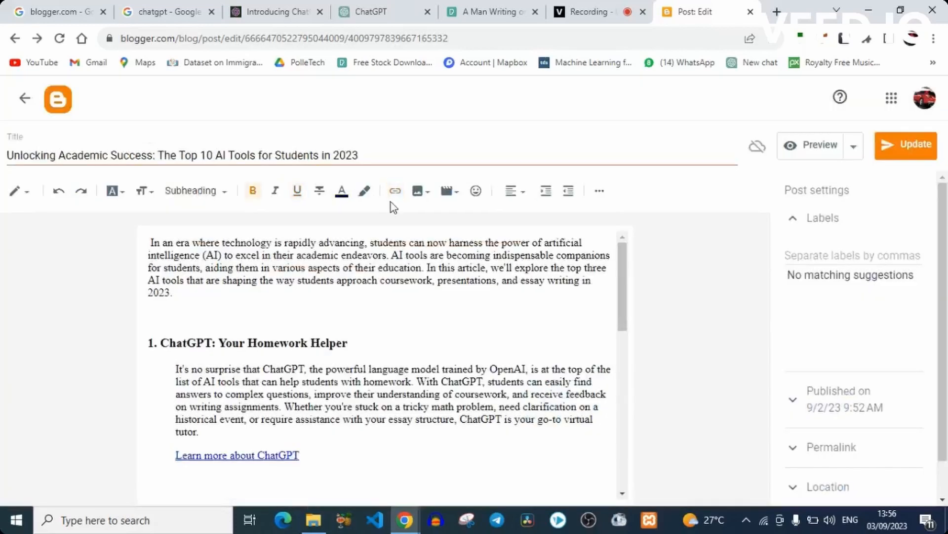